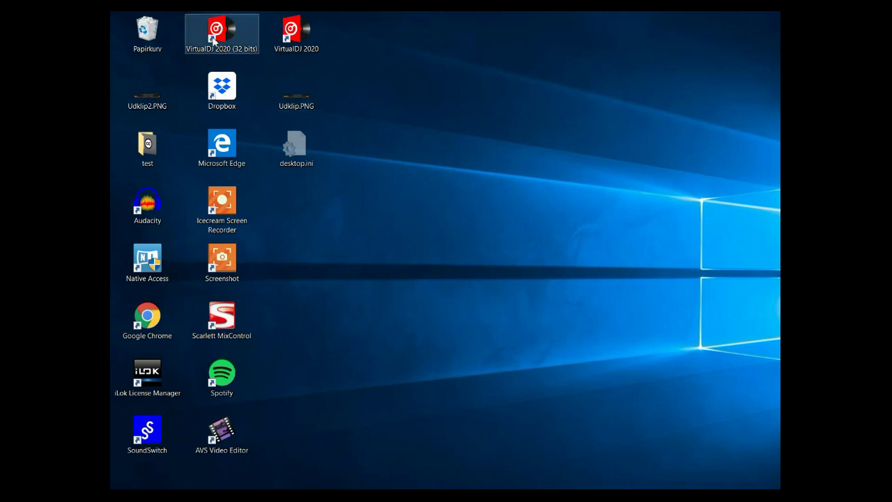
# Launch the 32-bit and 64-bit VirtualDJ 2020 and check each deck 1 effects list.
pyautogui.doubleClick(213, 41)
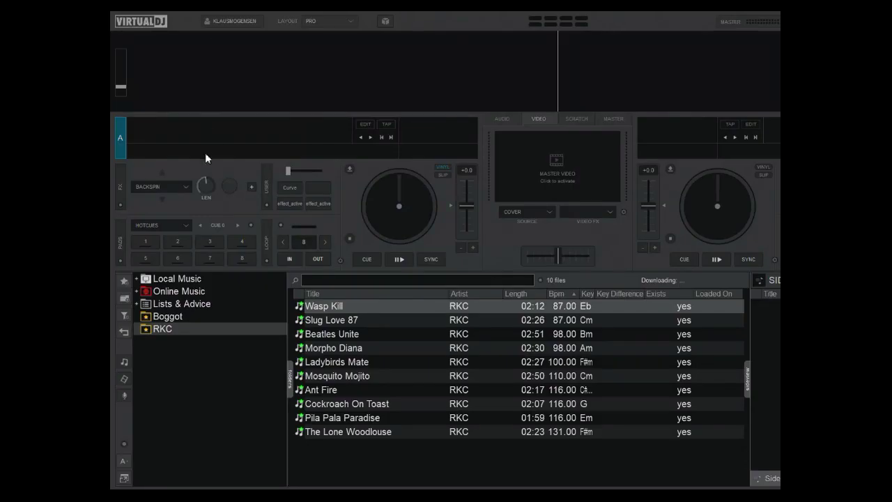
pyautogui.click(187, 189)
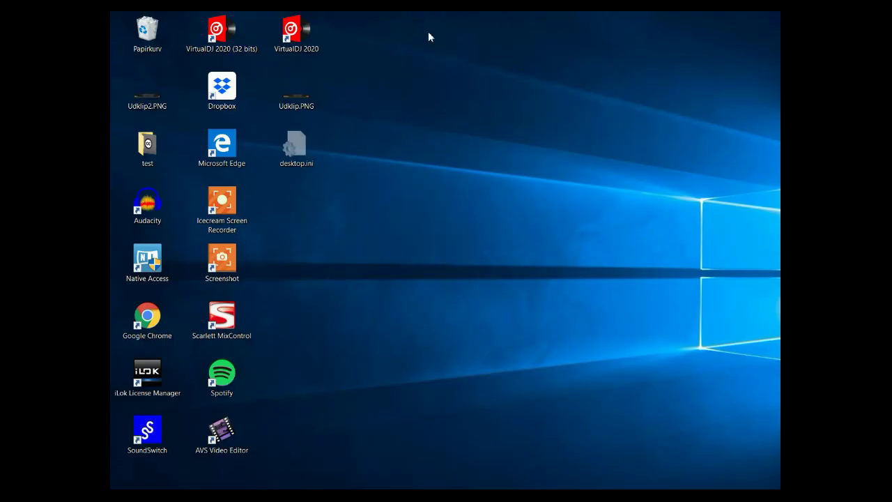
pyautogui.doubleClick(307, 33)
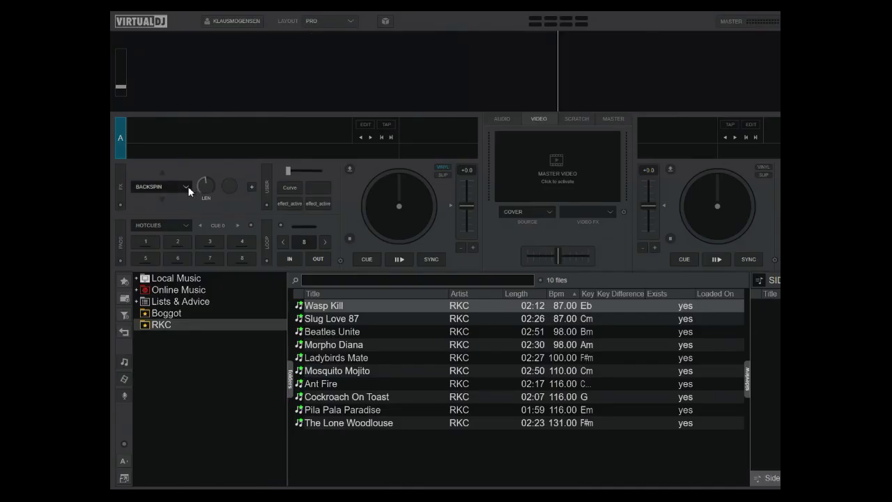
pyautogui.click(185, 186)
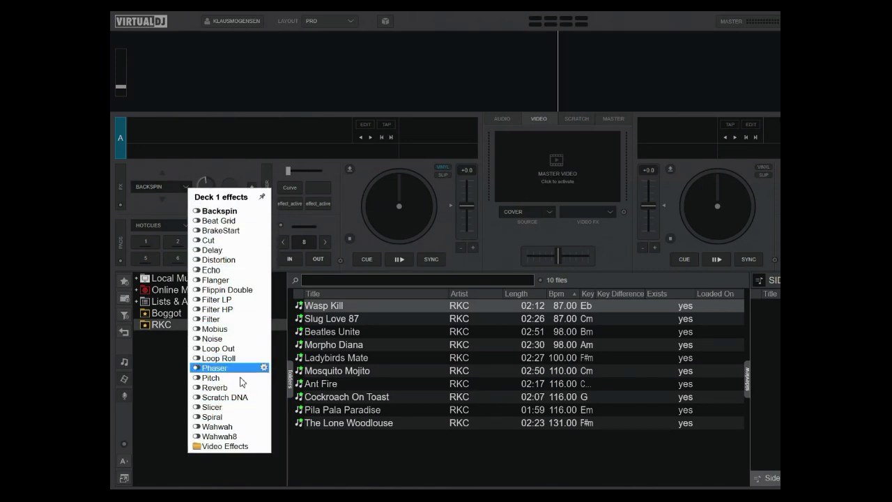
pyautogui.click(216, 352)
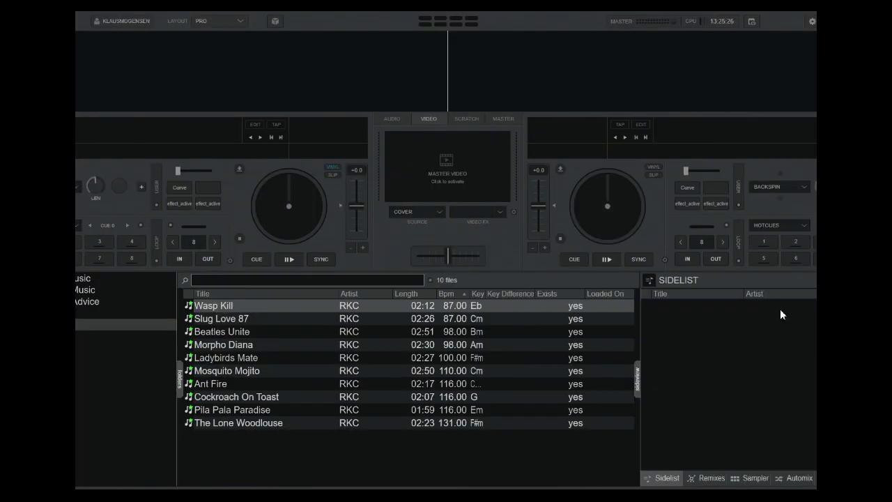
# Browse the 64-bit version's effect extensions in Settings > Extensions, then close that window.
pyautogui.click(812, 23)
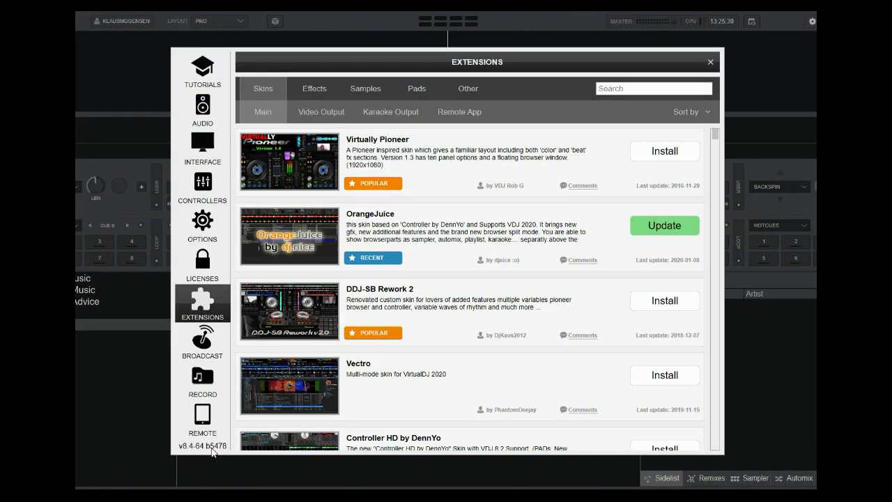
pyautogui.click(321, 89)
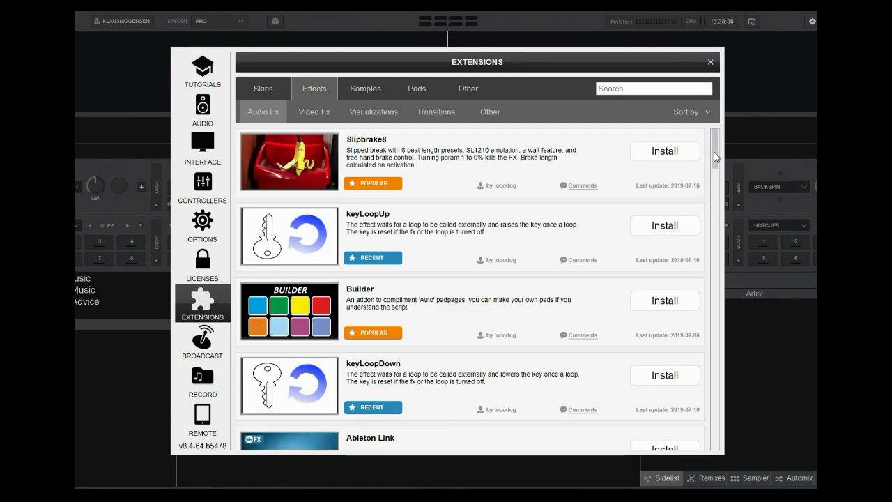
pyautogui.moveTo(716, 157); pyautogui.dragTo(686, 152)
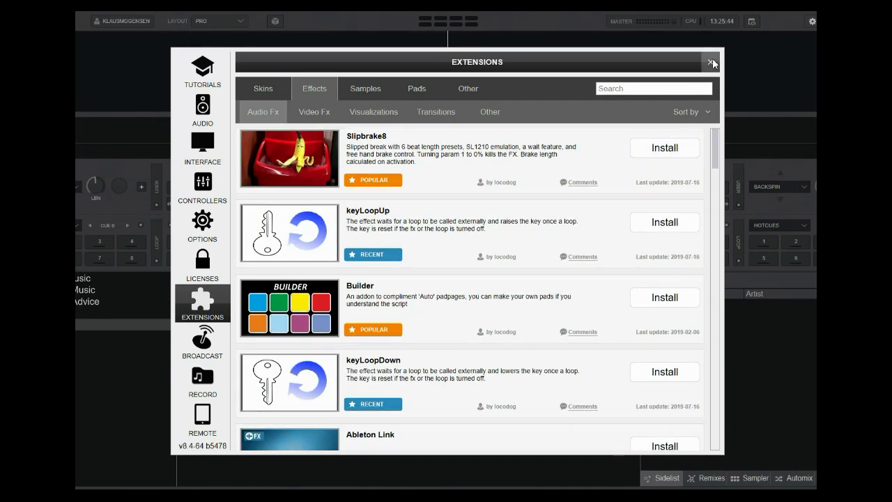
pyautogui.click(711, 62)
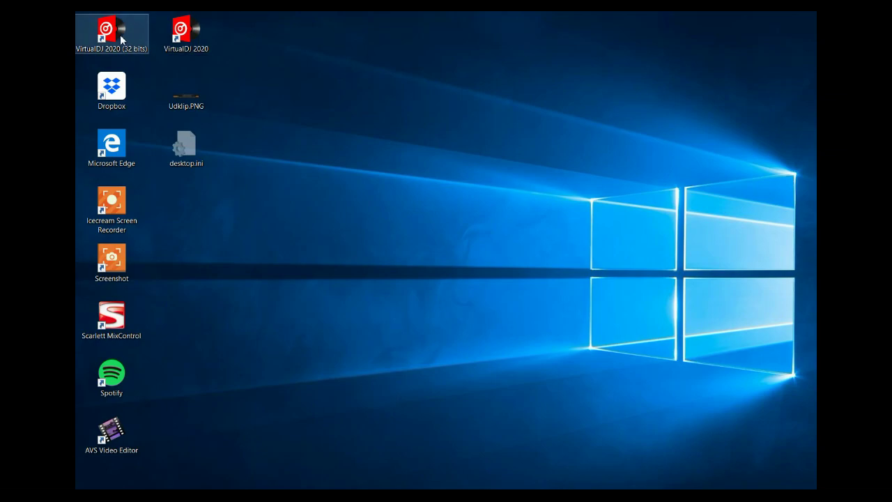
# Relaunch 32-bit VirtualDJ and browse its Audio Fx and Visualizations extensions, then close the window.
pyautogui.doubleClick(115, 31)
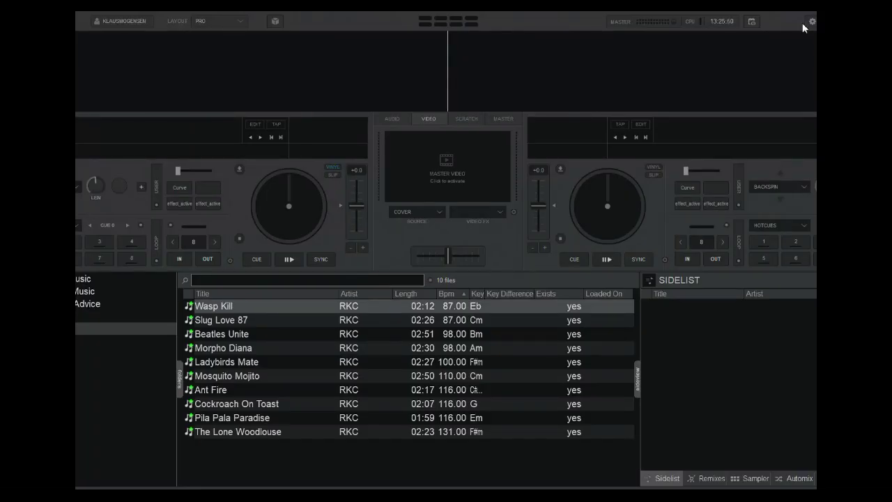
pyautogui.click(813, 23)
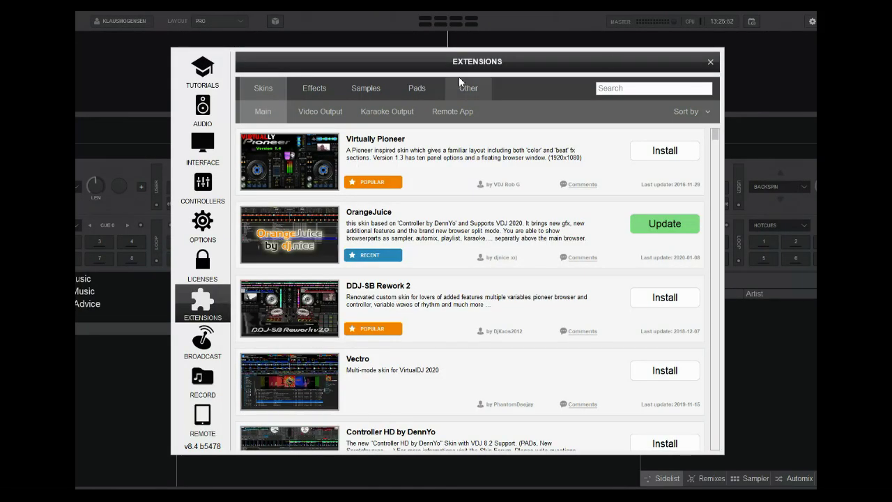
pyautogui.click(317, 88)
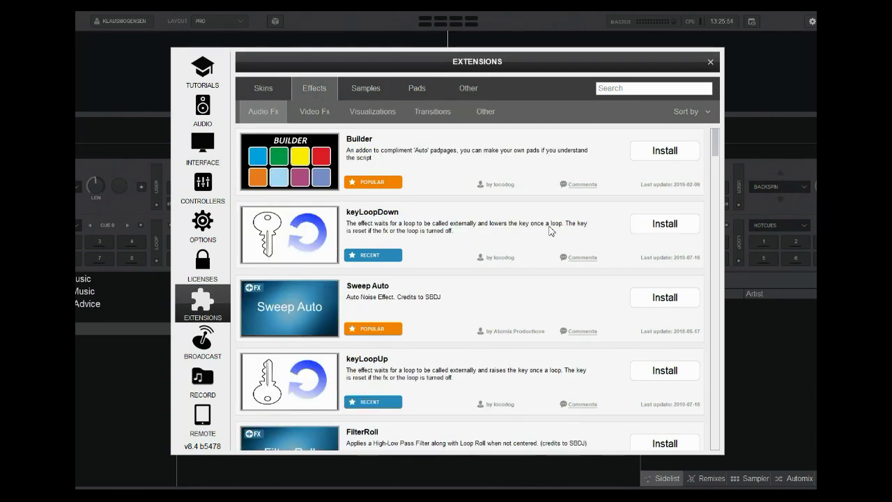
pyautogui.moveTo(716, 147); pyautogui.dragTo(695, 245)
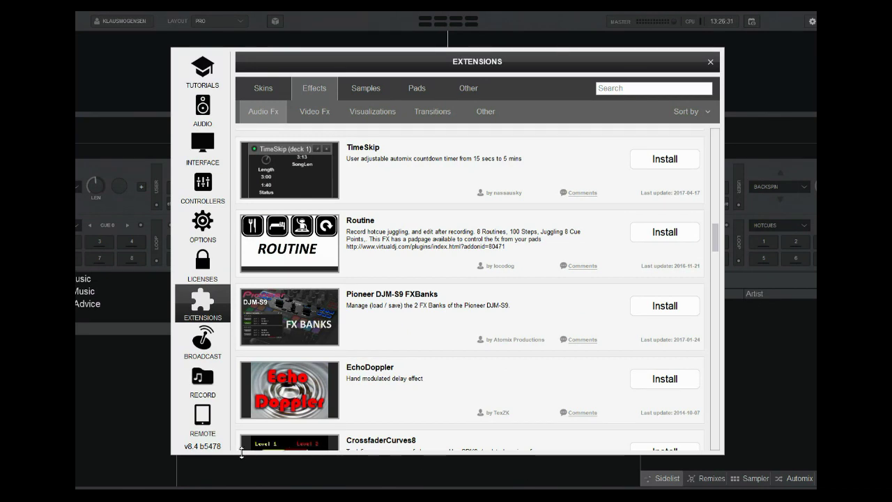
pyautogui.click(381, 113)
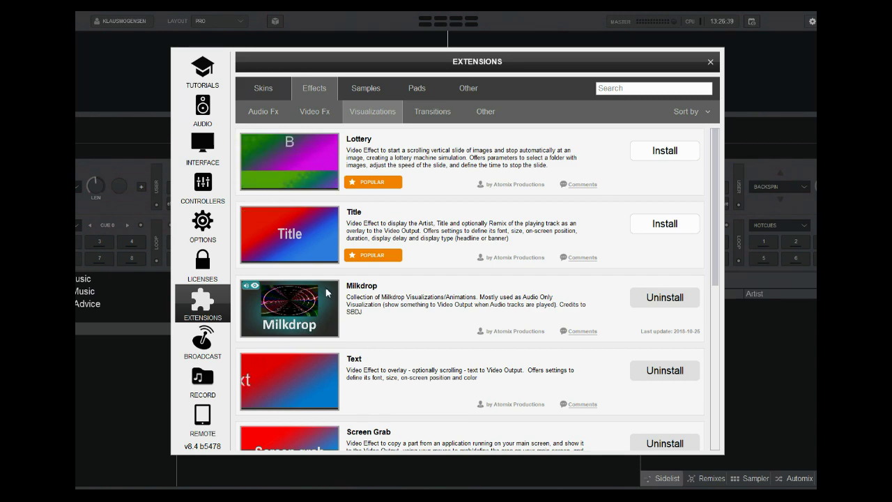
pyautogui.click(711, 62)
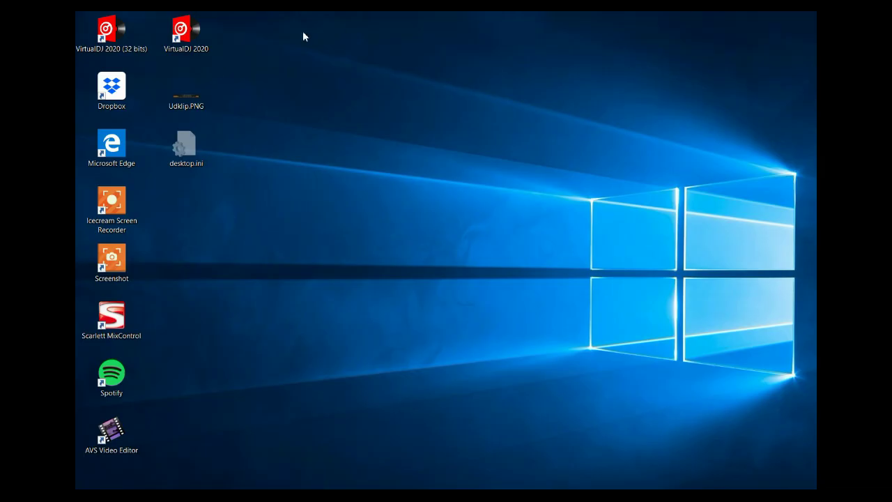
# In 64-bit VirtualDJ, scroll through the Visualizations list under Extensions > Effects.
pyautogui.doubleClick(187, 35)
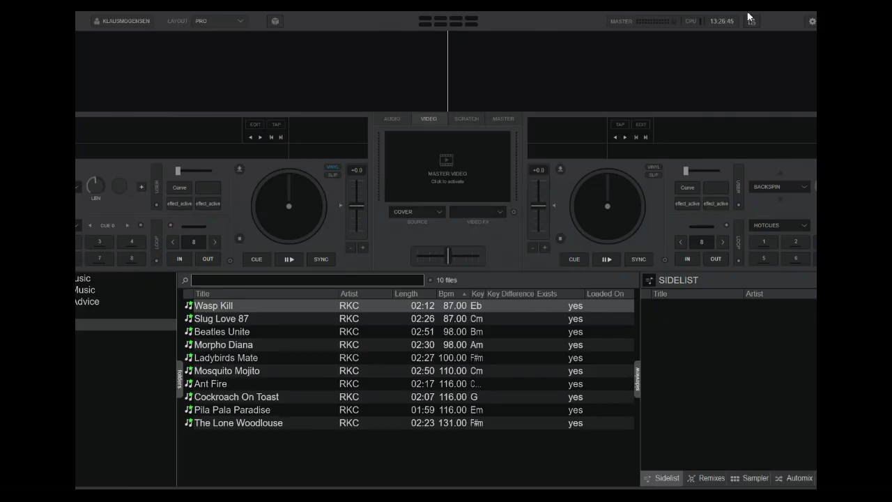
pyautogui.click(811, 22)
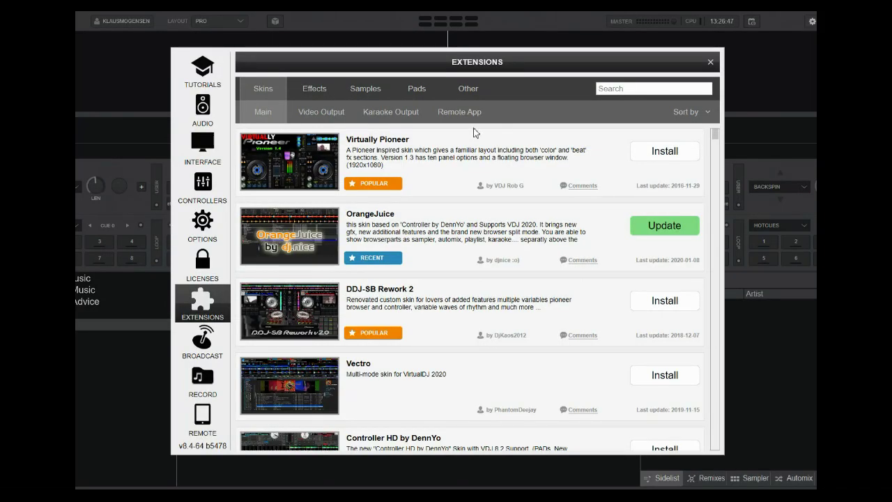
pyautogui.click(316, 92)
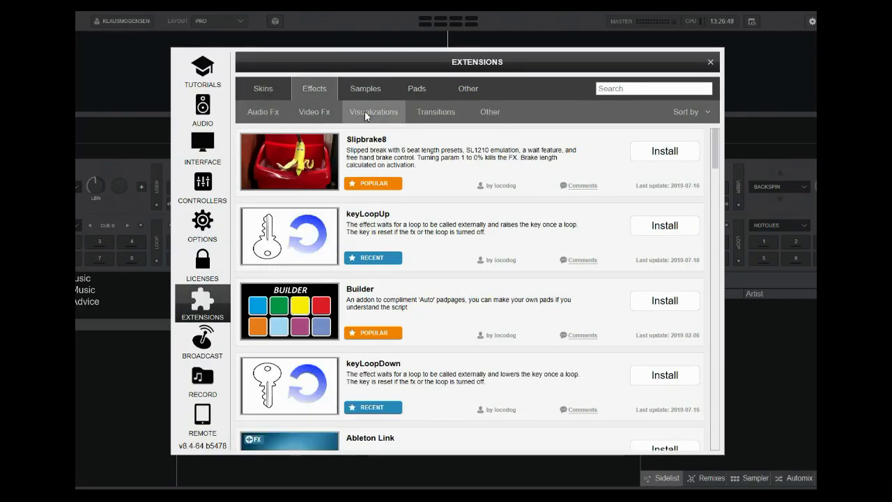
pyautogui.click(364, 111)
pyautogui.scroll(-5, 708, 356)
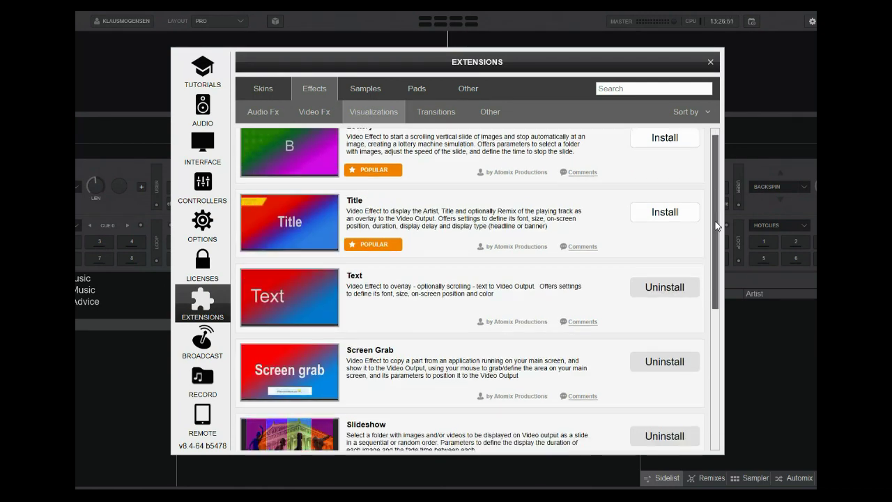
pyautogui.scroll(5, 711, 338)
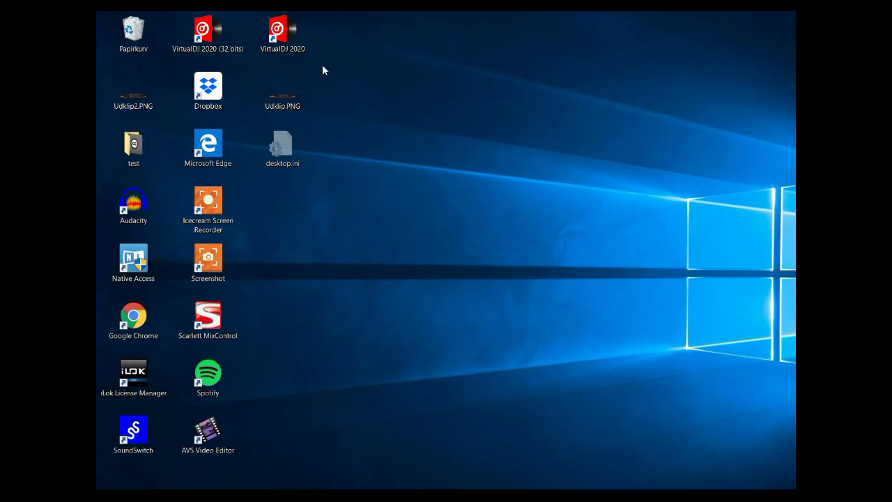
# In 32-bit VirtualDJ, load Delazi as deck 1's effect, view its plugin window, then close it.
pyautogui.doubleClick(205, 40)
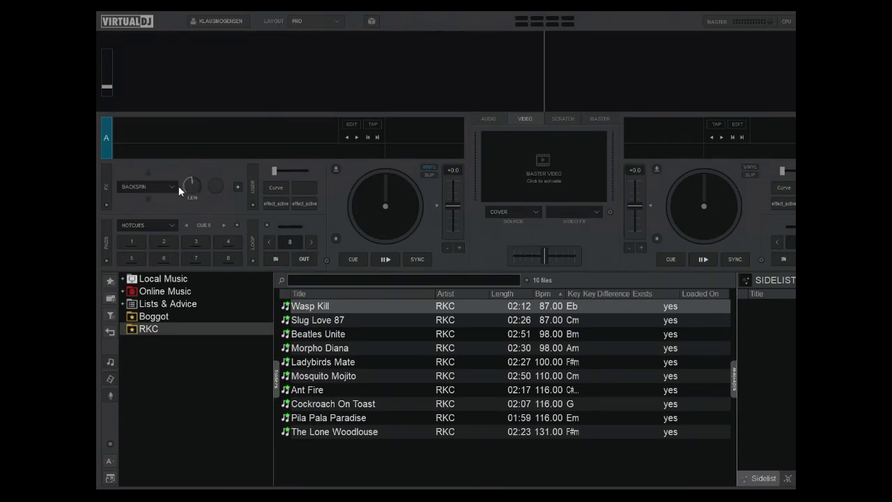
pyautogui.click(175, 186)
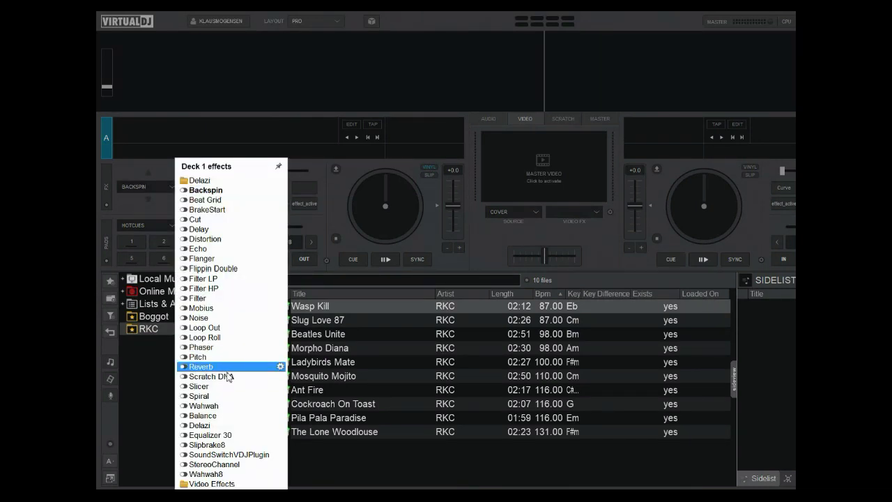
pyautogui.click(280, 426)
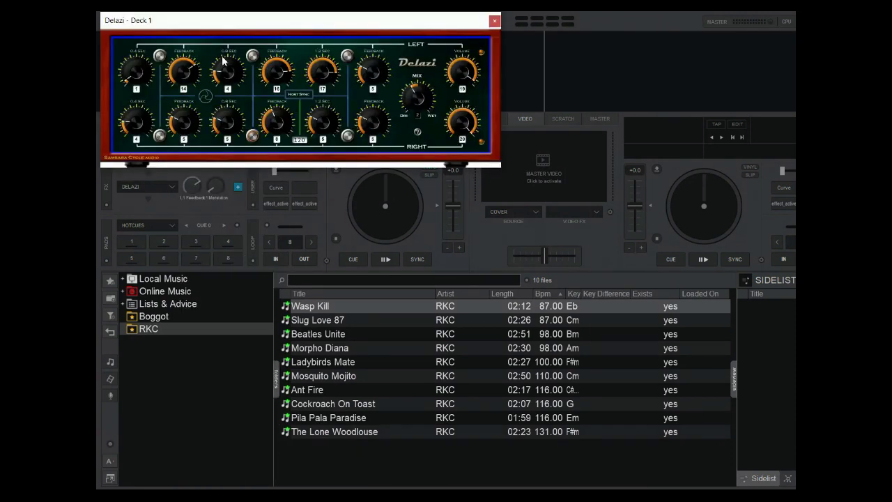
pyautogui.moveTo(225, 28); pyautogui.dragTo(235, 57)
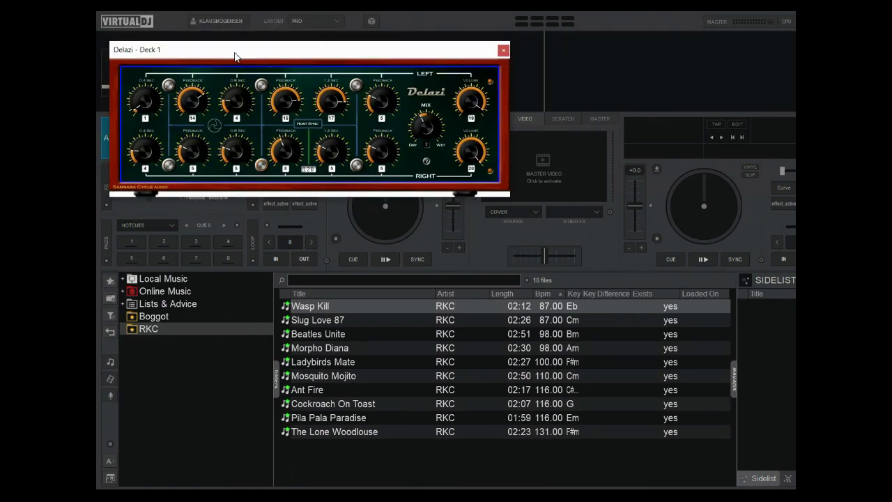
pyautogui.click(503, 50)
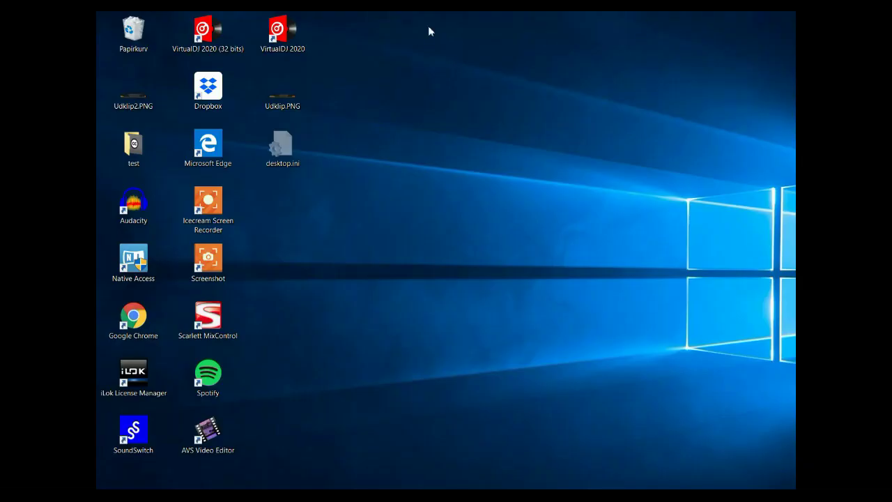
# In 64-bit VirtualDJ, check deck 1's effects list, then load Wasp Kill onto deck A.
pyautogui.doubleClick(299, 33)
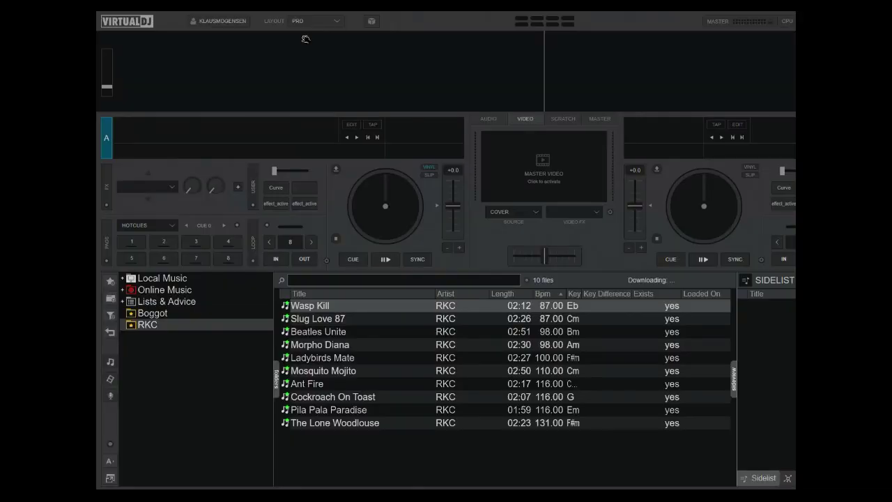
pyautogui.click(173, 186)
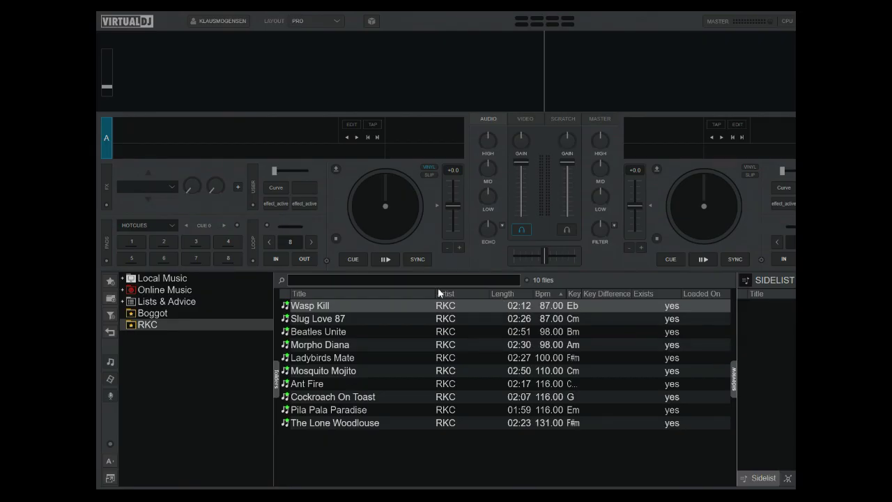
pyautogui.moveTo(431, 303); pyautogui.dragTo(351, 229)
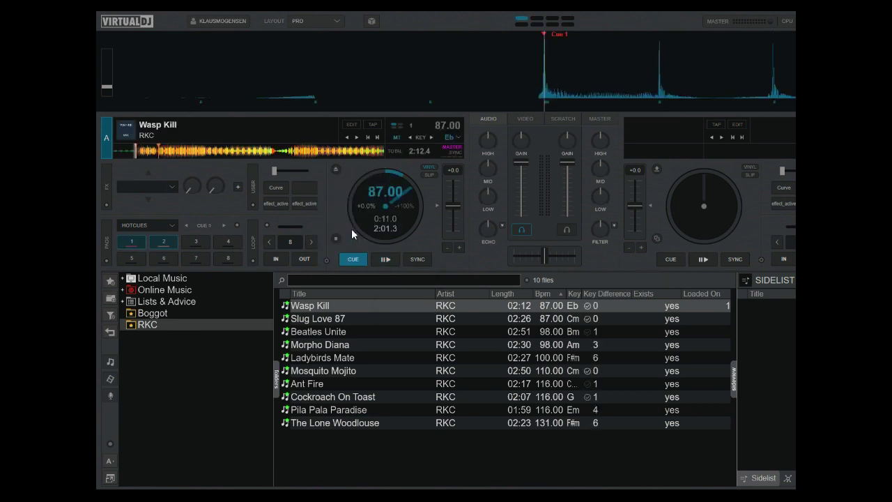
# Play Wasp Kill on deck A briefly, stop it, and show the video mixer panel.
pyautogui.press('space')
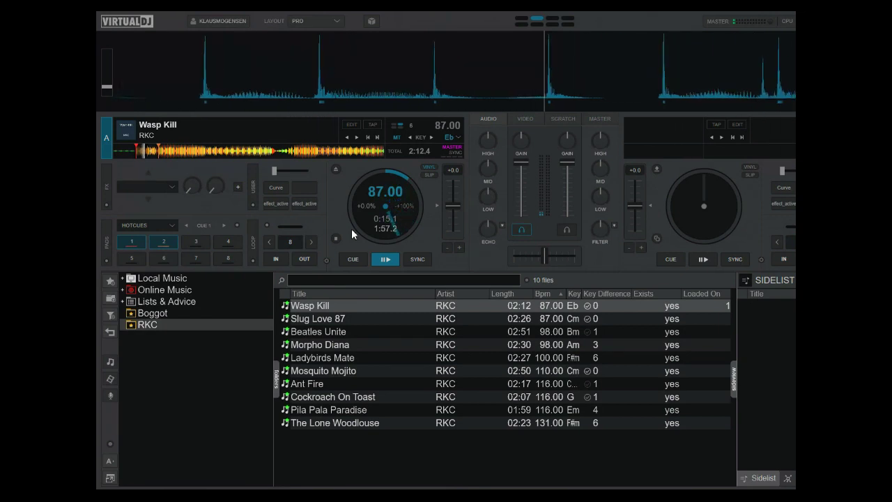
pyautogui.press('space')
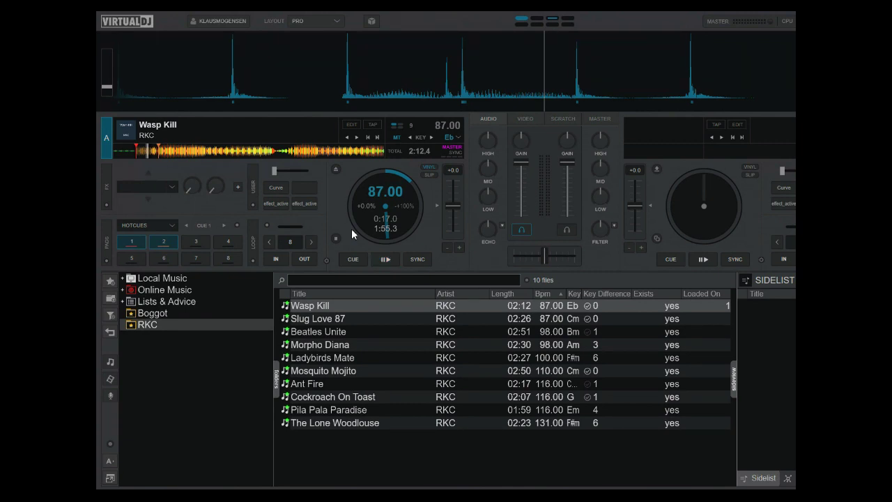
pyautogui.click(524, 122)
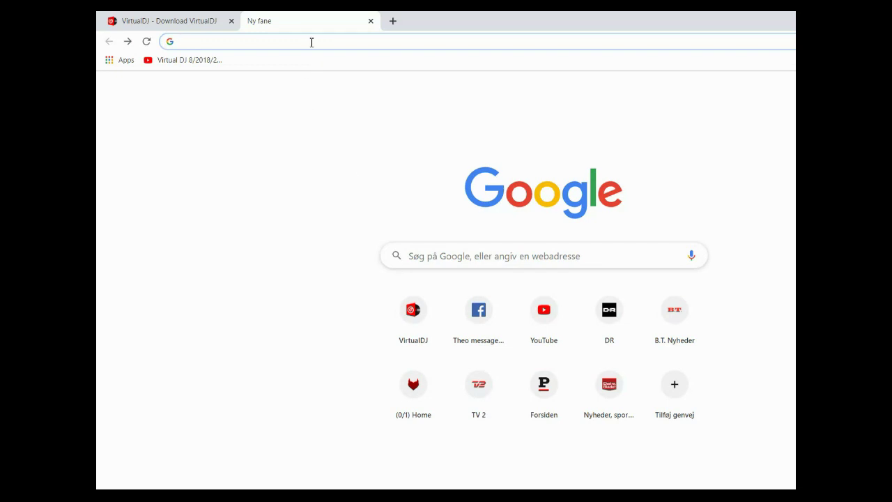
# Search Google for 'windows 7 end of life' from Chrome's address bar.
pyautogui.write('windows 7 end of life')
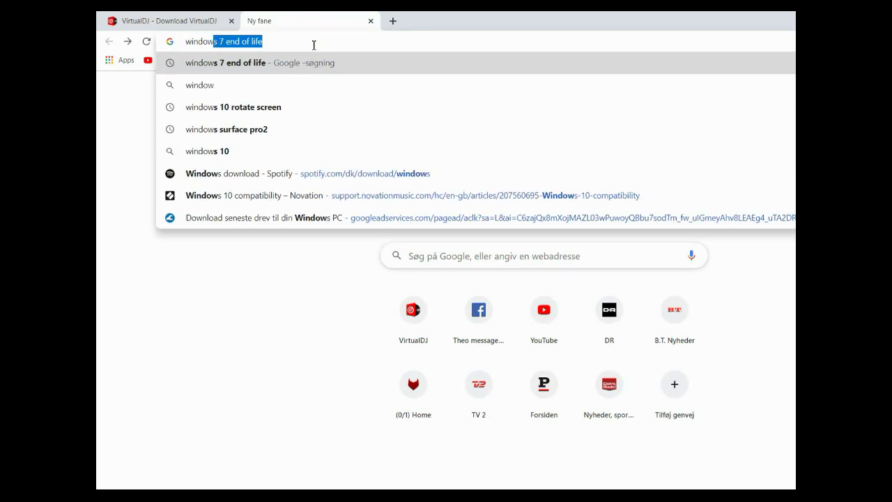
pyautogui.press('Return')
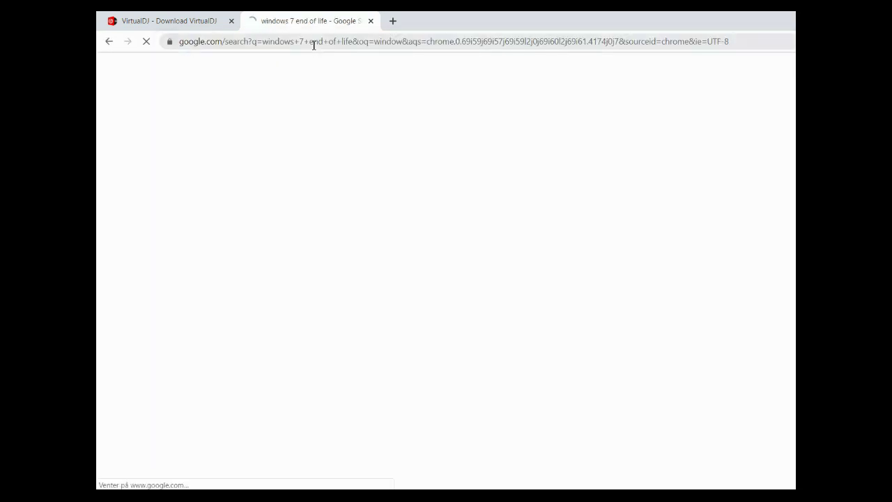